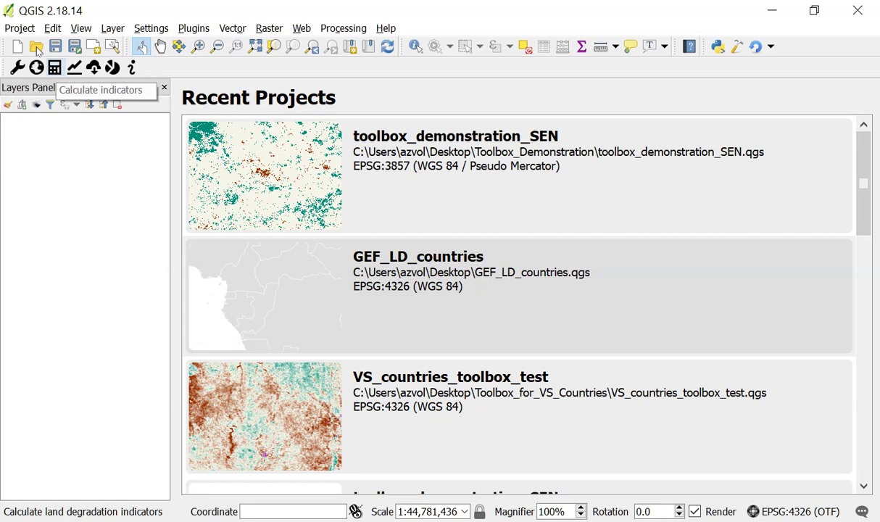
- Start a land cover indicator calculation and show its setup options
left_click(54, 67)
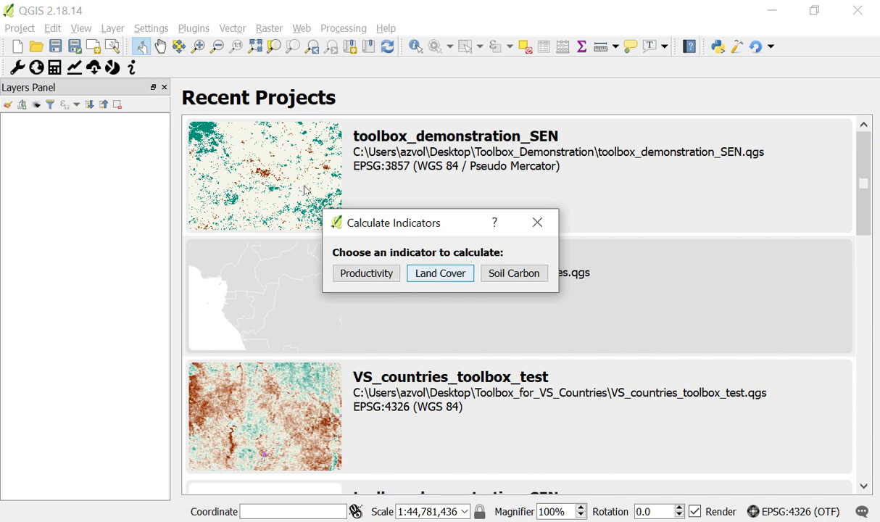
key("Return")
double_click(321, 172)
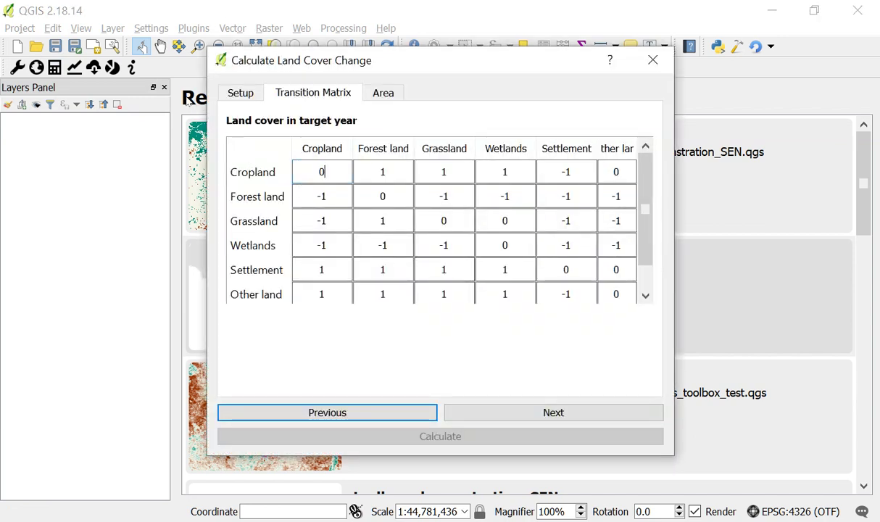
left_click(241, 93)
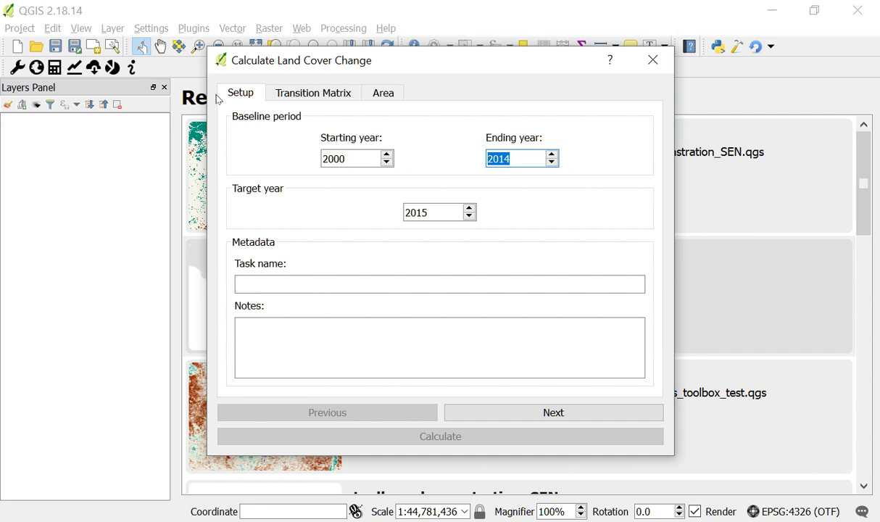
- Try 1992 as the starting year of the baseline period
key("shift+Tab")
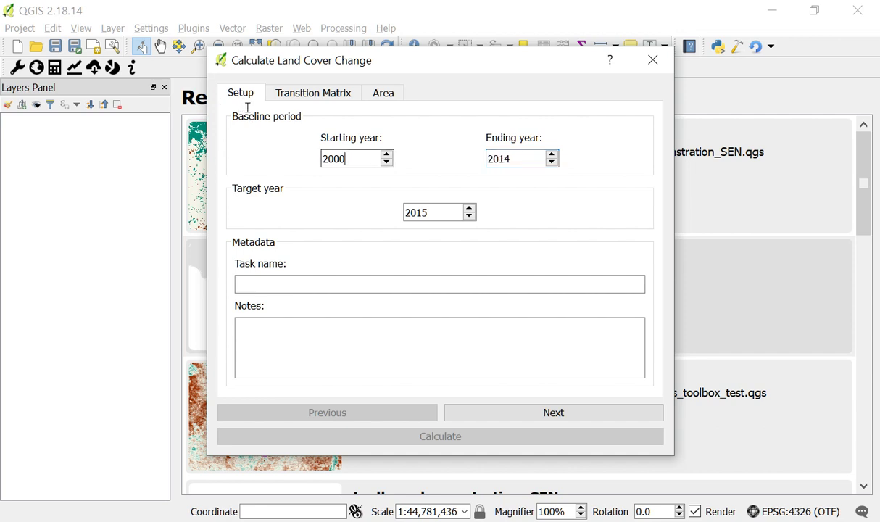
key("Down")
key("Down")
key("Down")
key("Down")
key("Down")
key("Down")
key("Down")
key("Down")
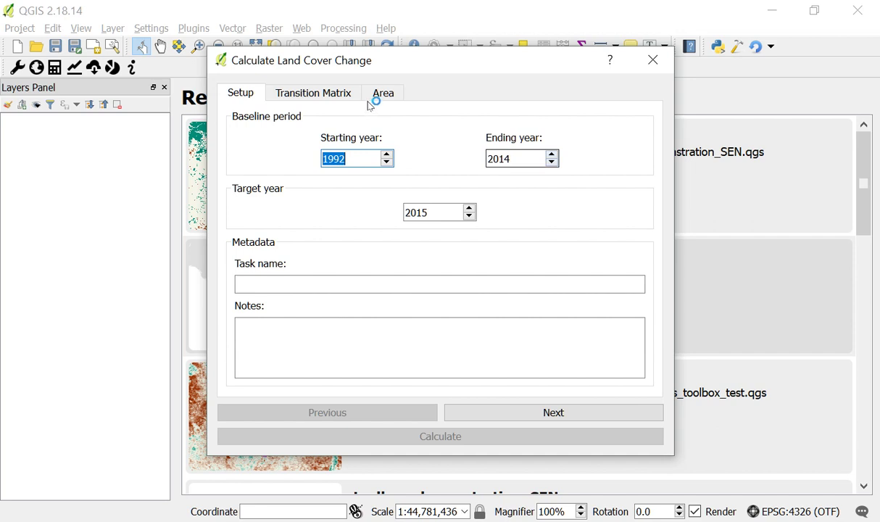
key("Tab")
key("Up")
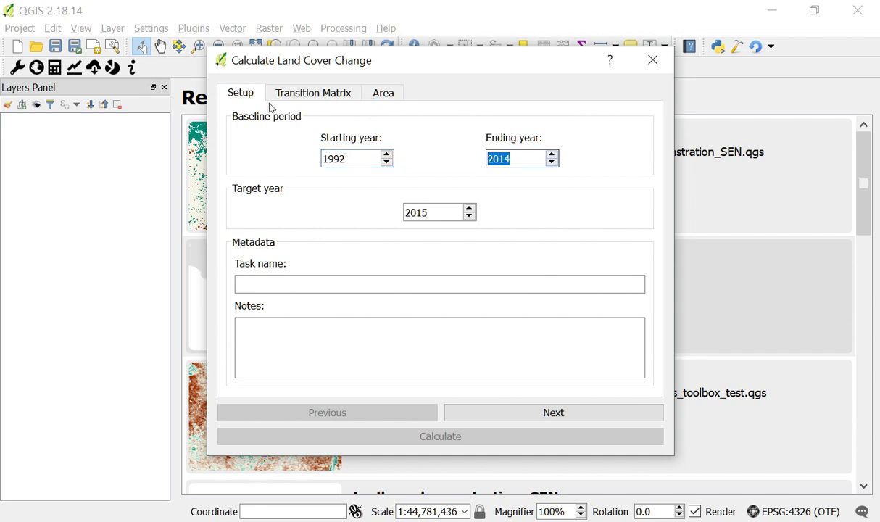
key("Down")
- Set the starting year of the baseline period to 2000
key("shift+Tab")
type("20")
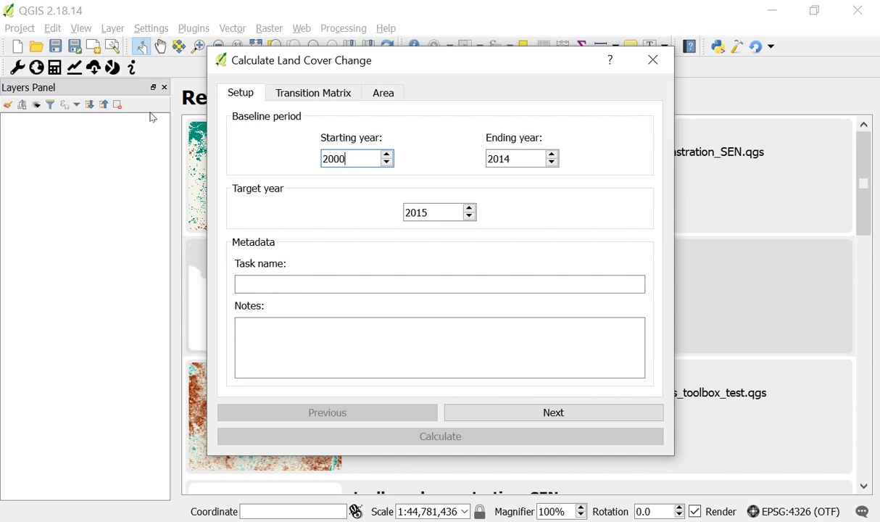
type("00")
key("Tab")
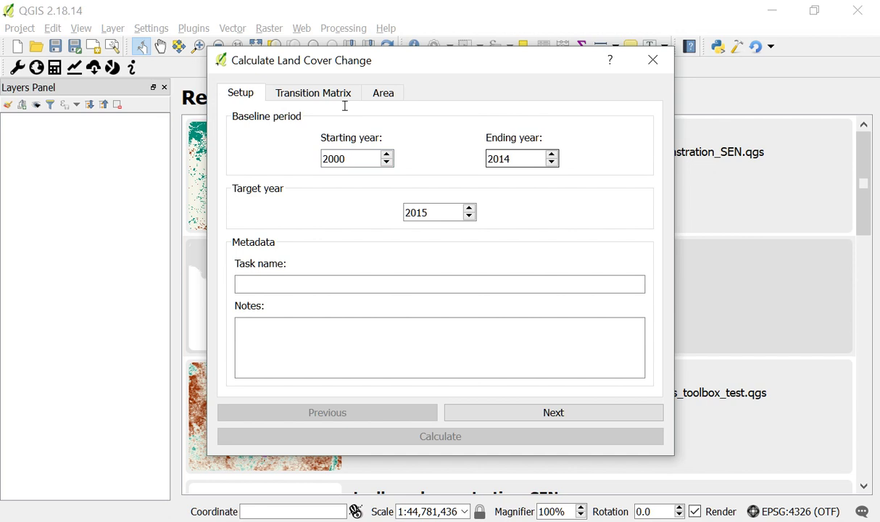
key("shift+Tab")
key("Tab")
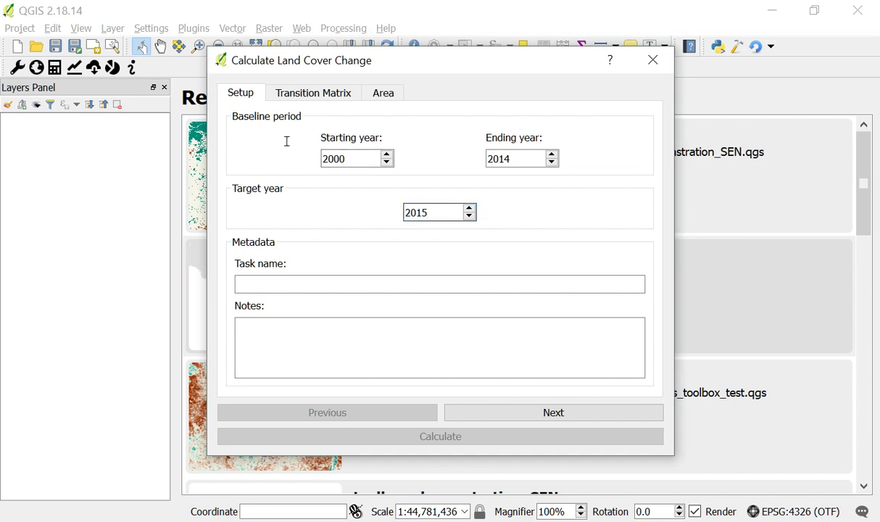
- Name the task "Senegal Land Cover Change demonstration"
key("Tab")
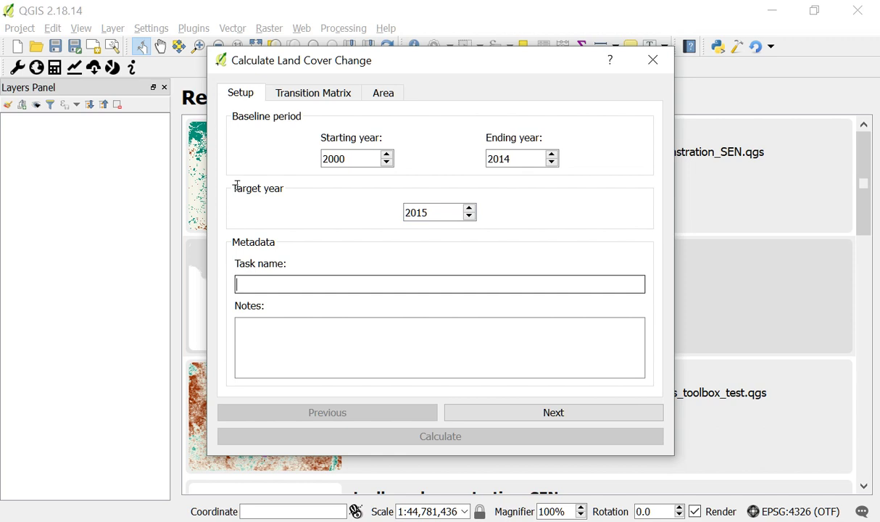
type("Senegal Land Cover C")
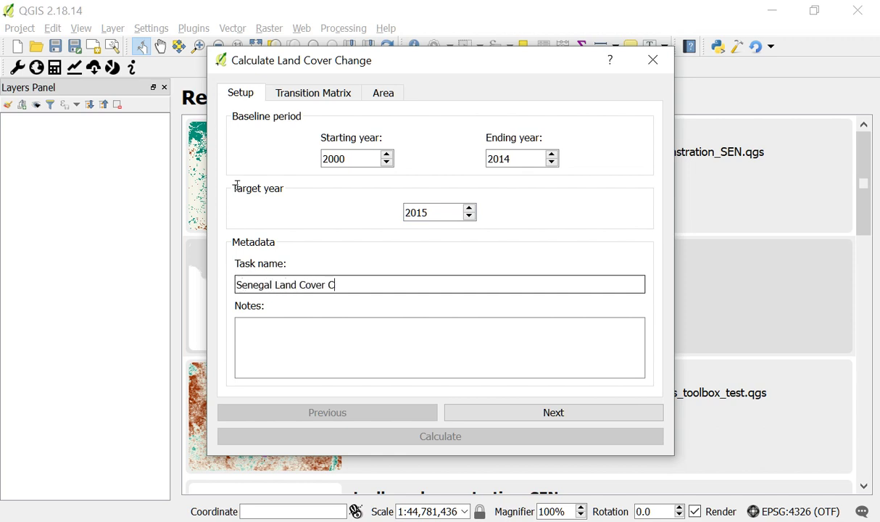
type("hange demo")
key("BackSpace")
key("BackSpace")
key("BackSpace")
type("demonstration")
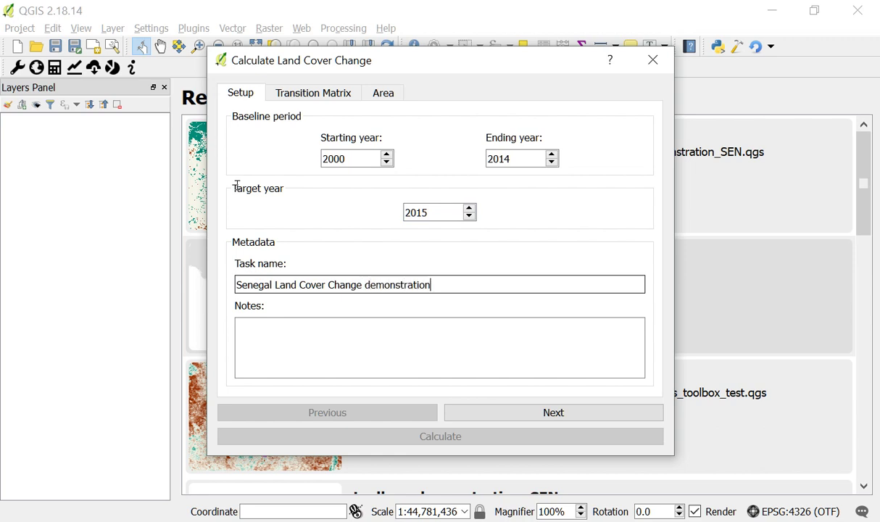
- Enter "Demonstration for video" as the task's notes
key("Tab")
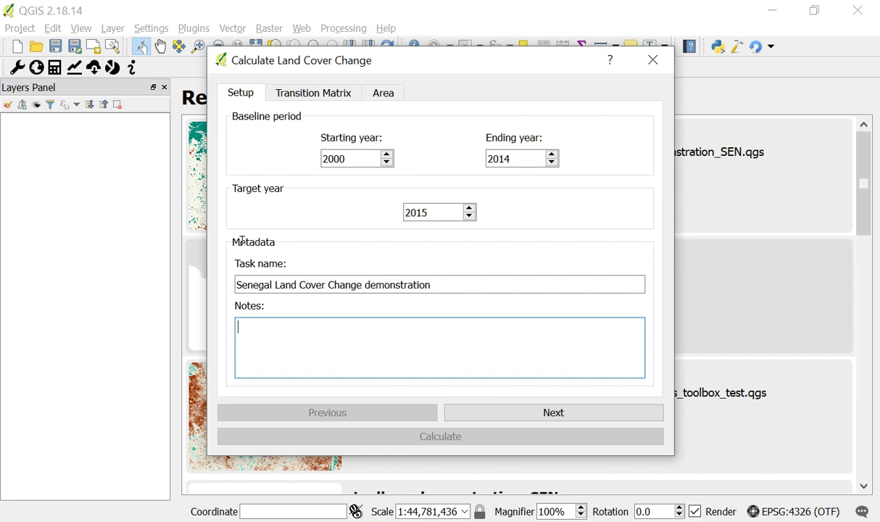
type("Demonstratoin for")
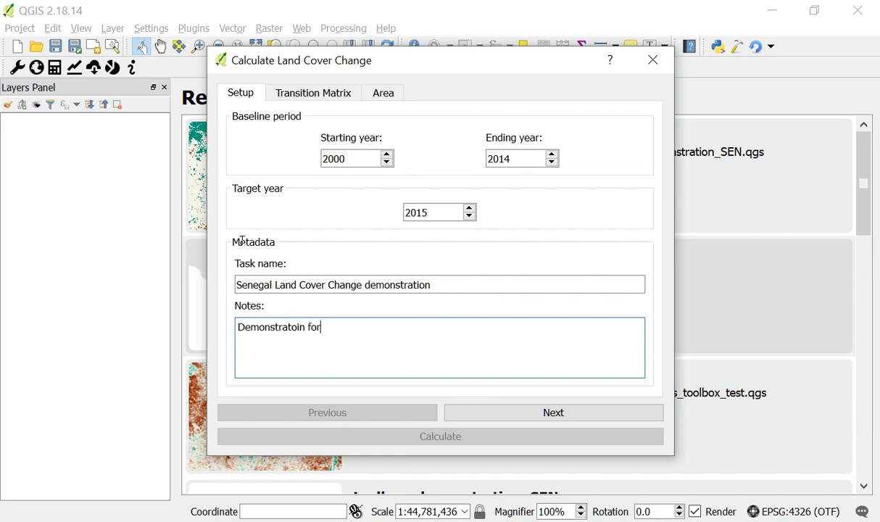
key("BackSpace")
key("BackSpace")
key("BackSpace")
key("BackSpace")
key("BackSpace")
key("BackSpace")
type("ion for video")
- Examine the land cover transition matrix, widening the dialog so that all the land cover classes can be read
left_click(553, 412)
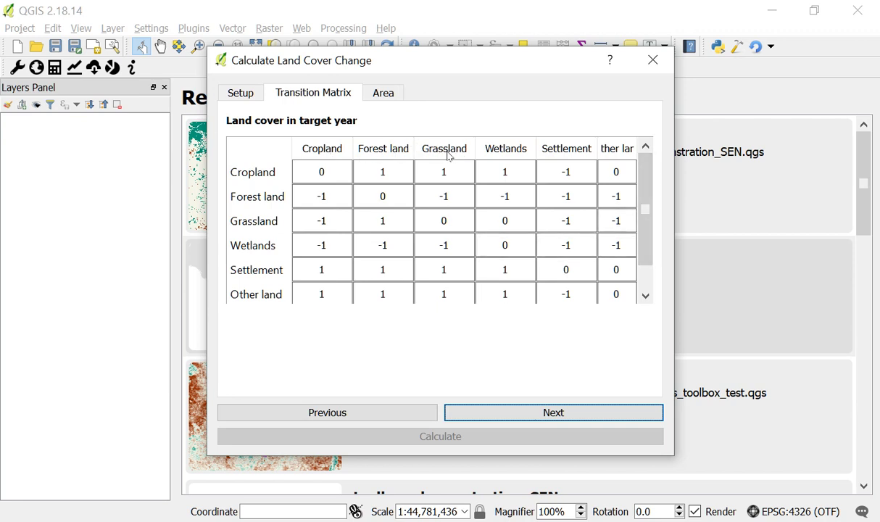
left_click_drag(674, 225, 710, 233)
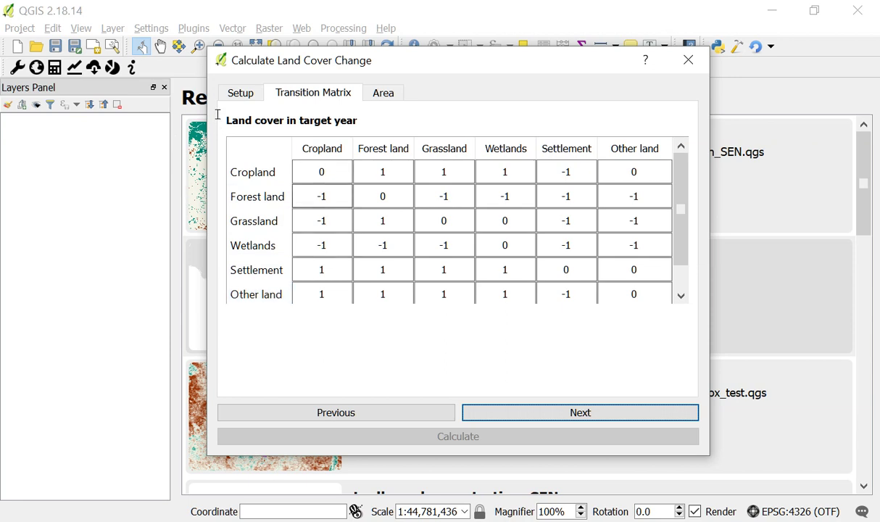
key("Up")
key("Right")
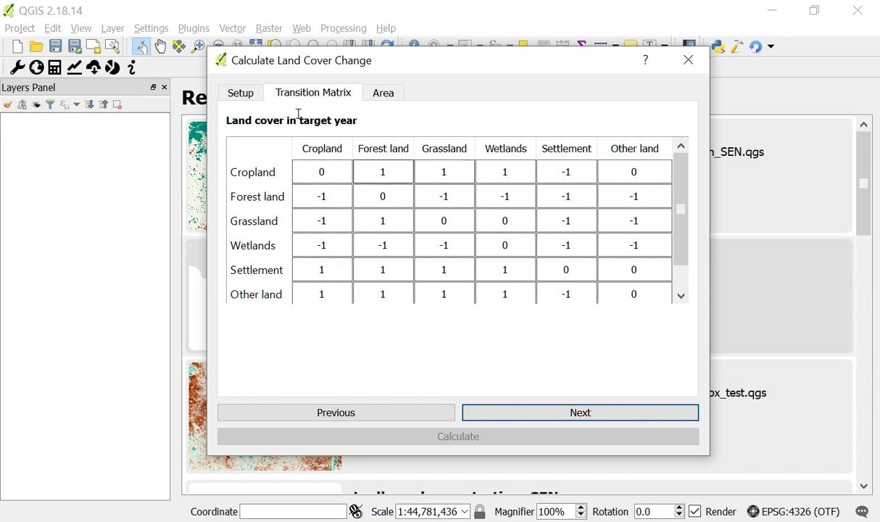
left_click(334, 167)
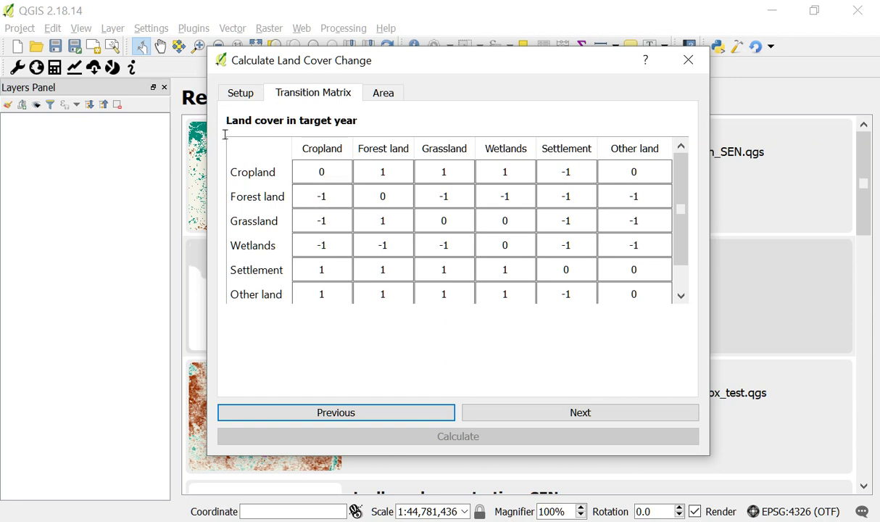
key("Down")
left_click_drag(219, 133, 162, 130)
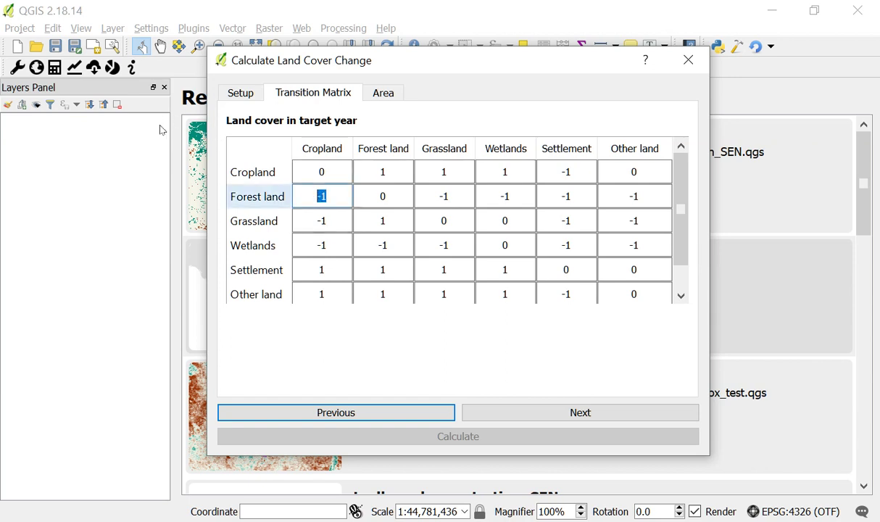
key("Down")
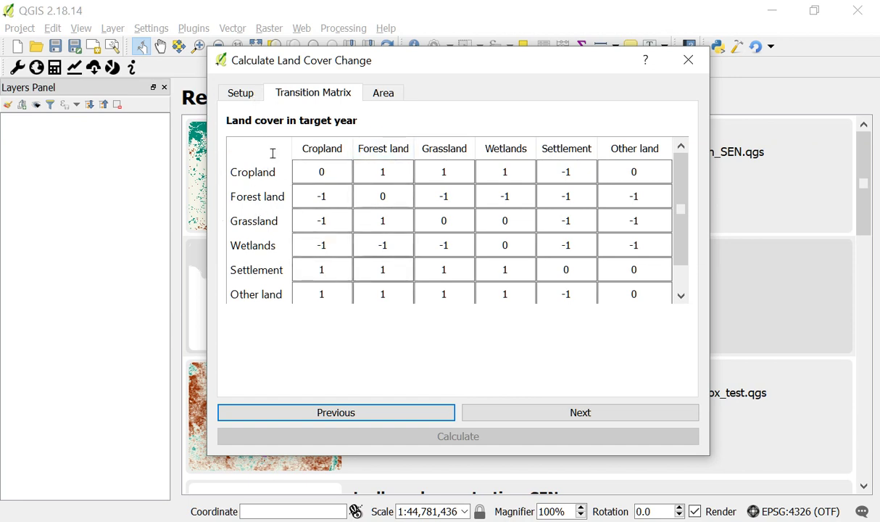
key("Down")
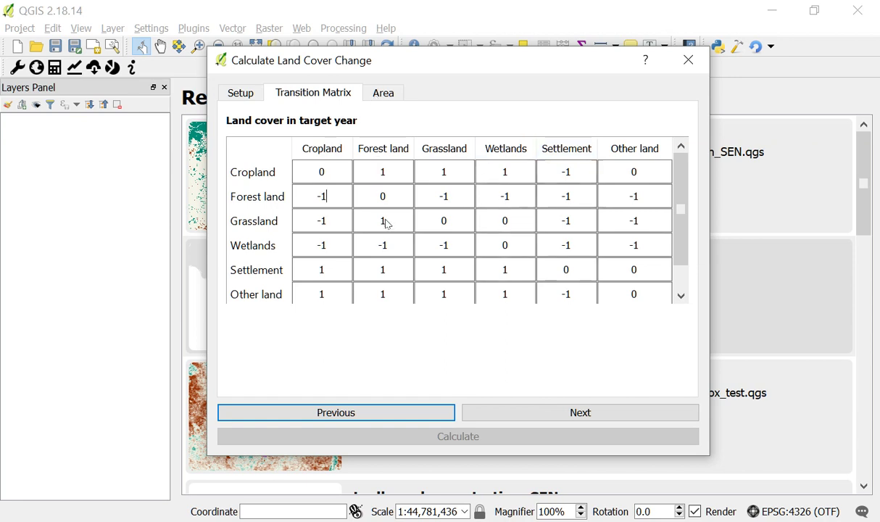
key("F2")
key("Return")
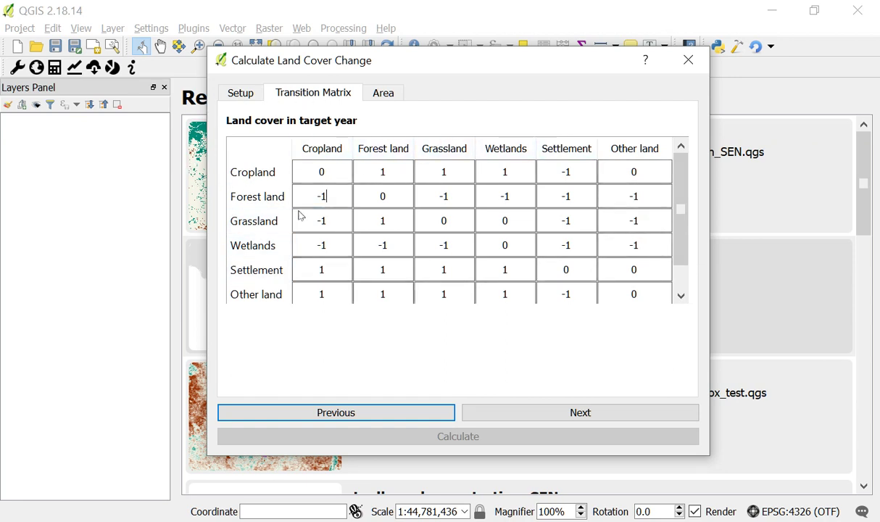
key("F2")
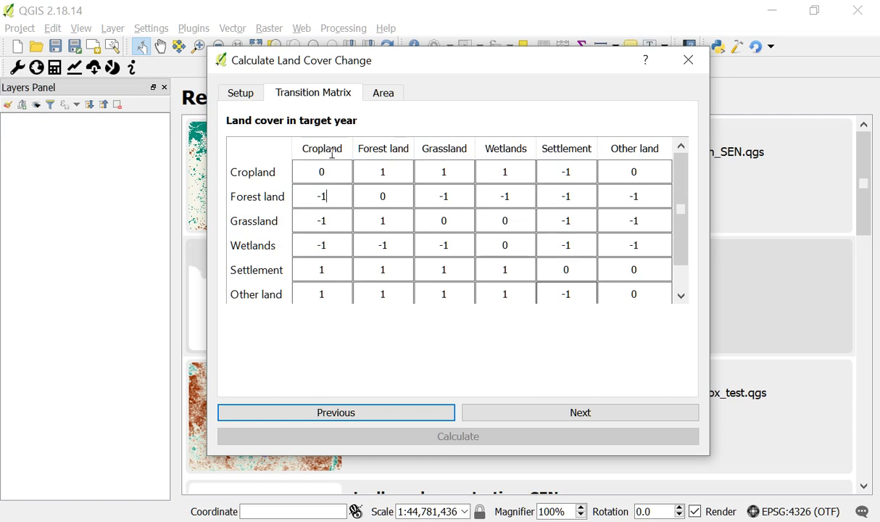
key("Return")
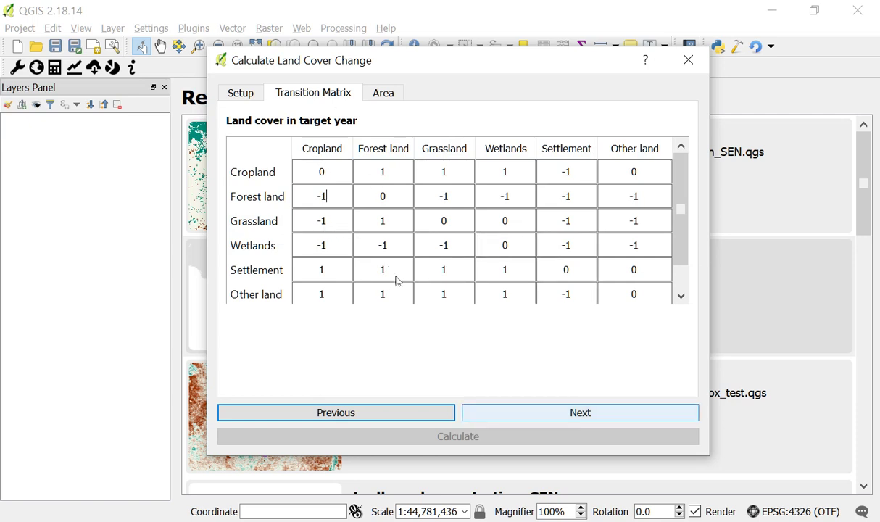
- Choose Senegal as the first-level administrative area and run the land cover change calculation
key("Return")
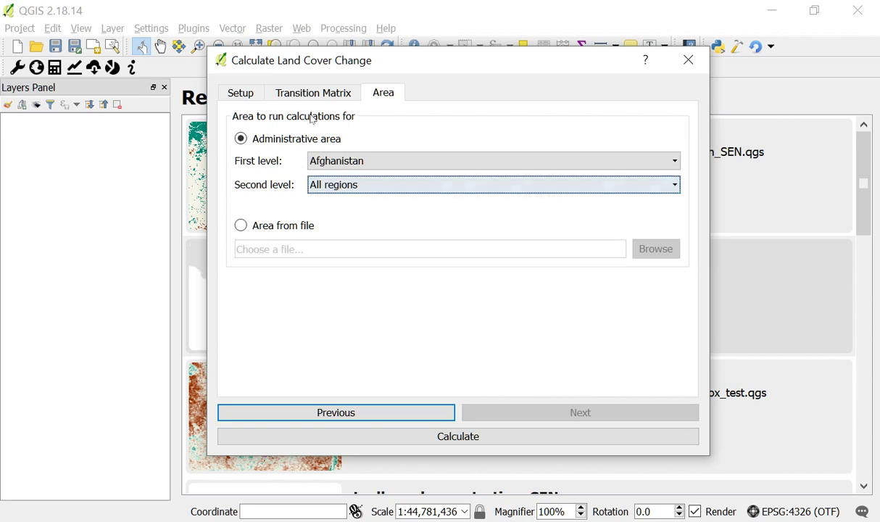
left_click(428, 161)
key("s")
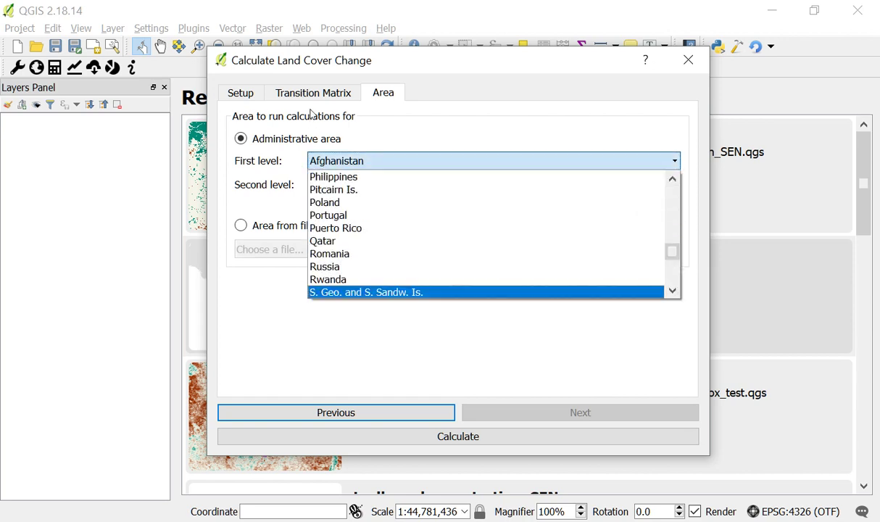
key("e")
key("Return")
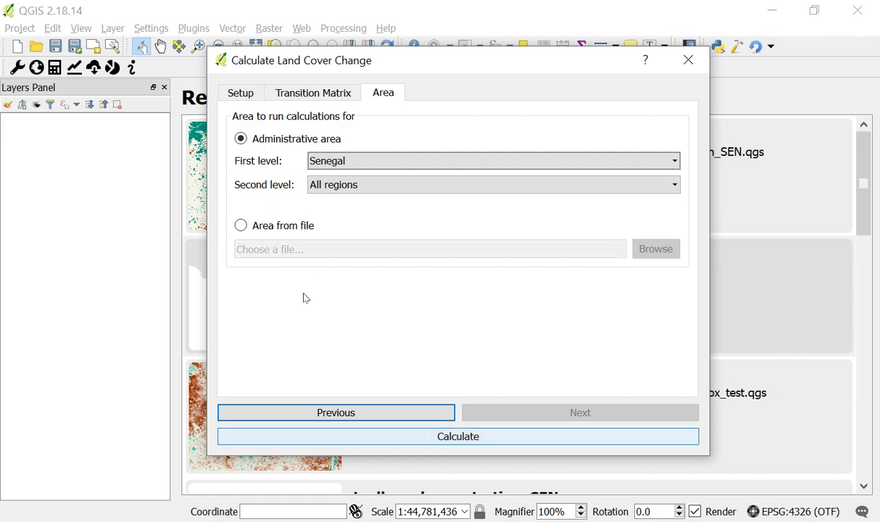
key("Return")
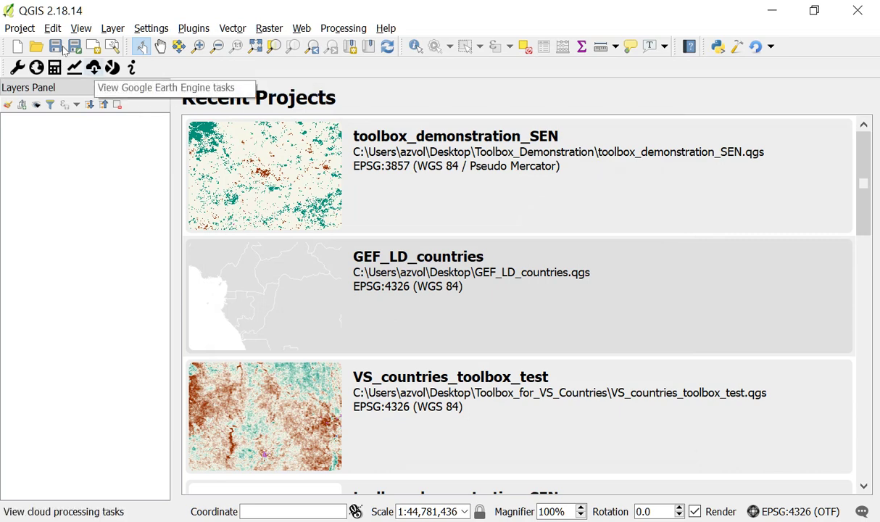
- Open the Earth Engine task list and enlarge its window to check the status of the submitted land cover job
left_click(93, 67)
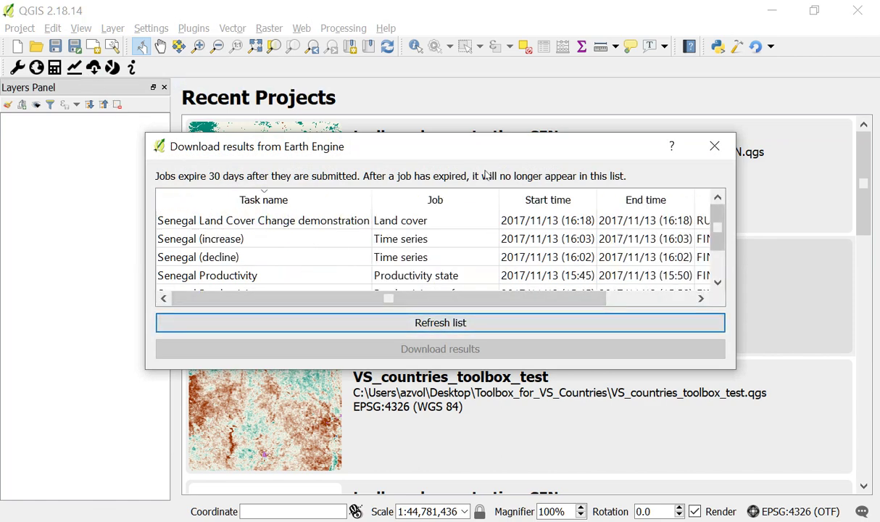
left_click_drag(736, 279, 862, 279)
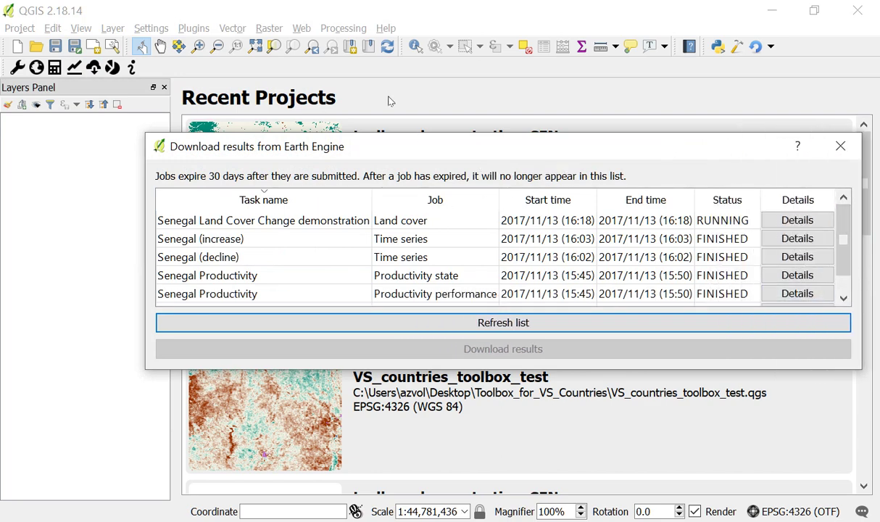
left_click_drag(577, 143, 503, 155)
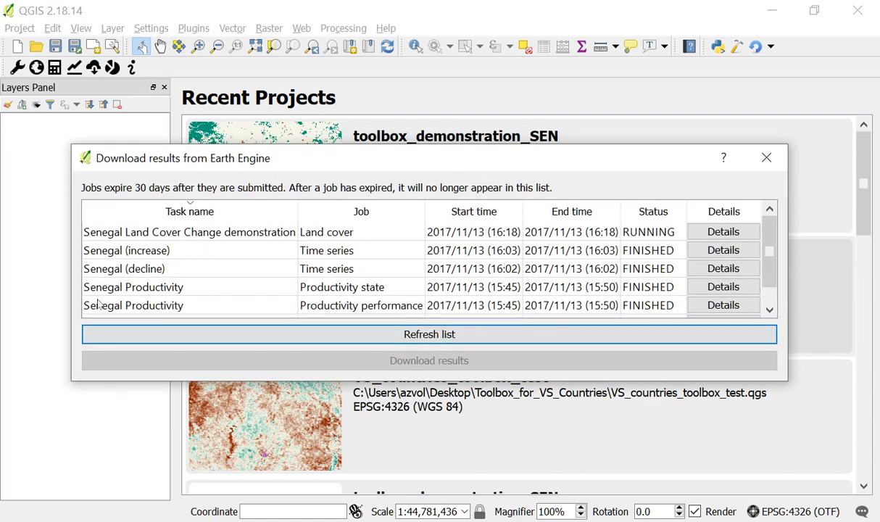